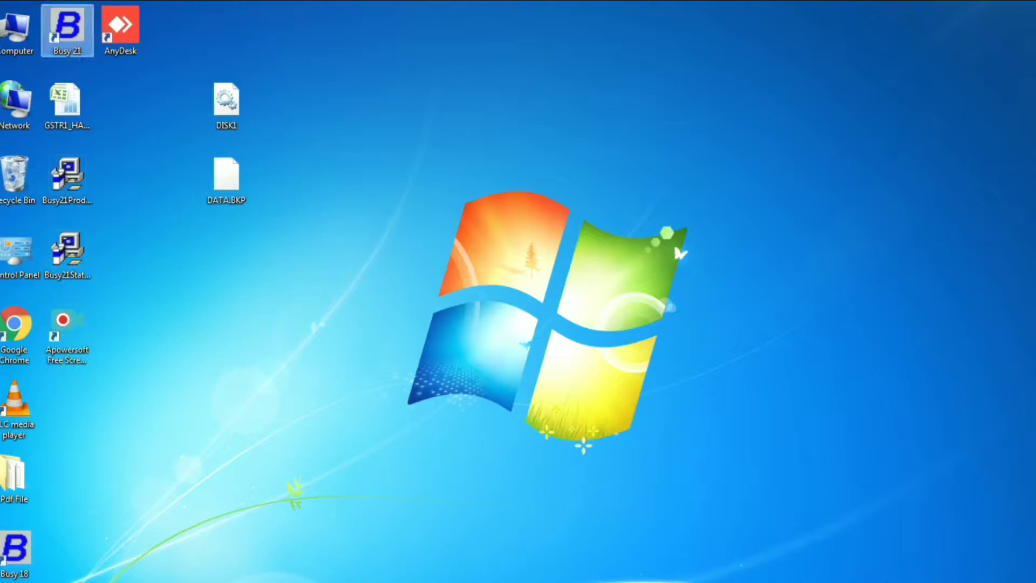
- Open Busy 21 and dismiss the licence subscription reminder to be reminded later
double_click(74, 37)
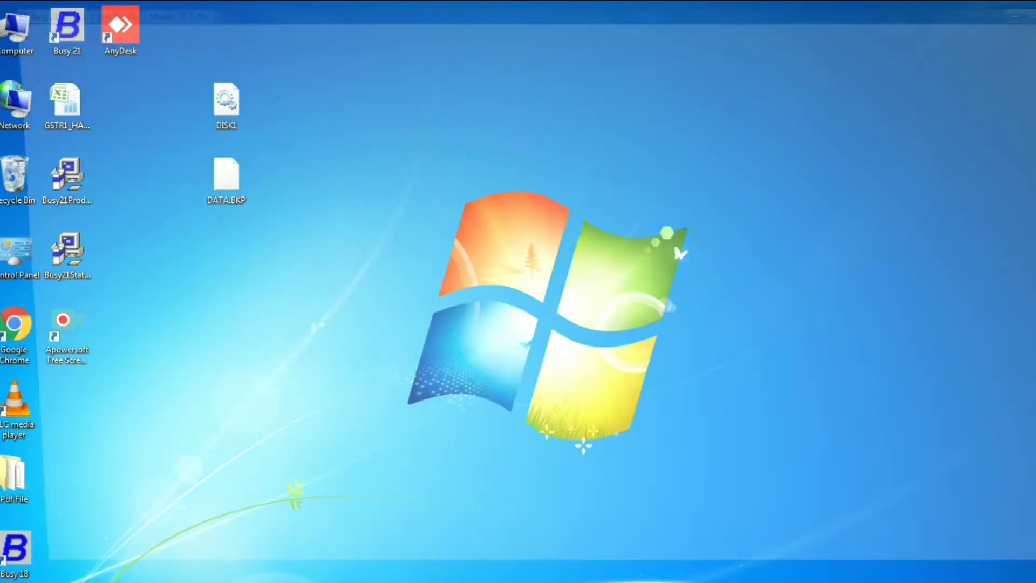
key("Return")
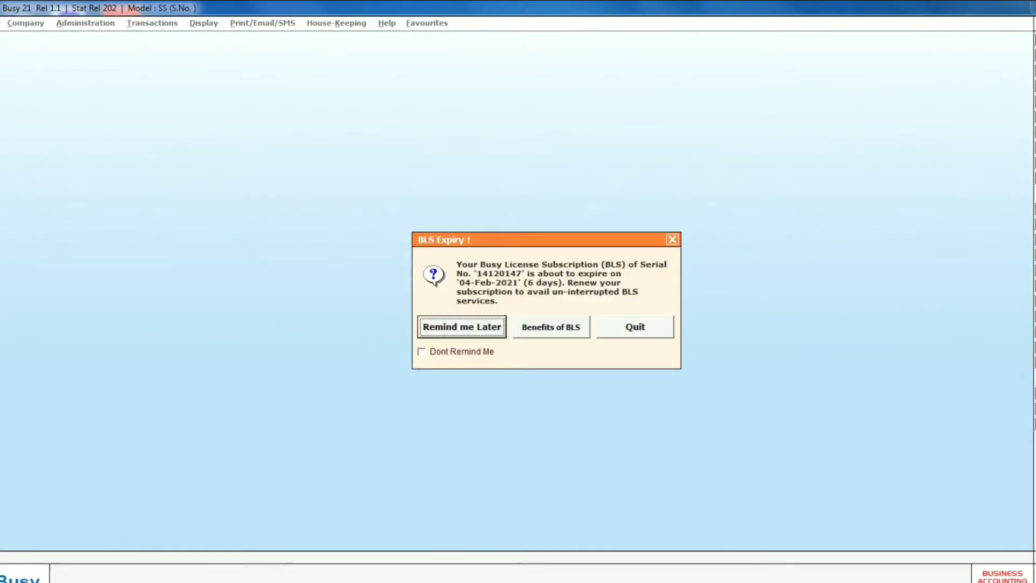
key("Return")
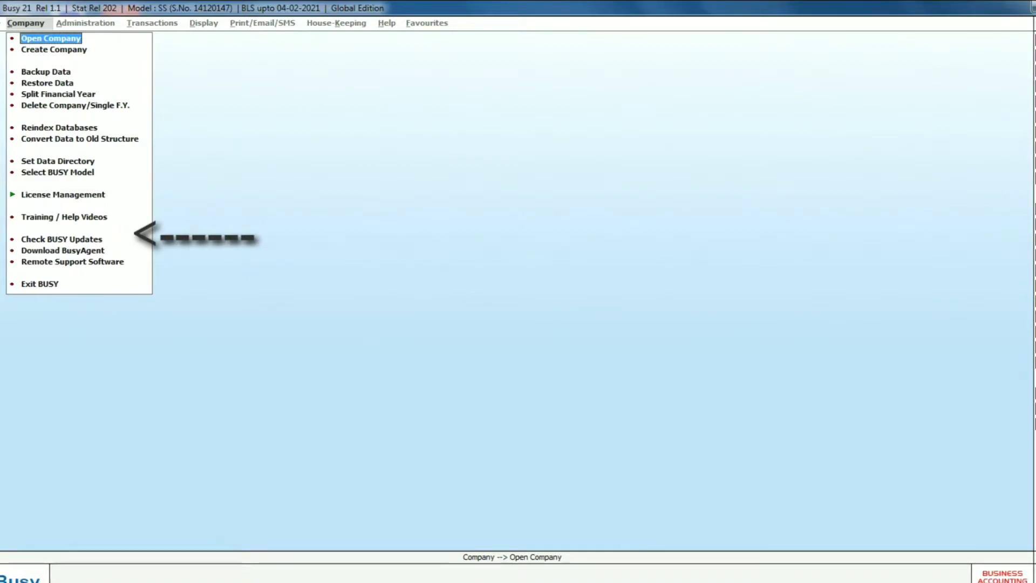
- Download the BusyAgent setup to the Desktop folder through Busy 21
left_click(63, 251)
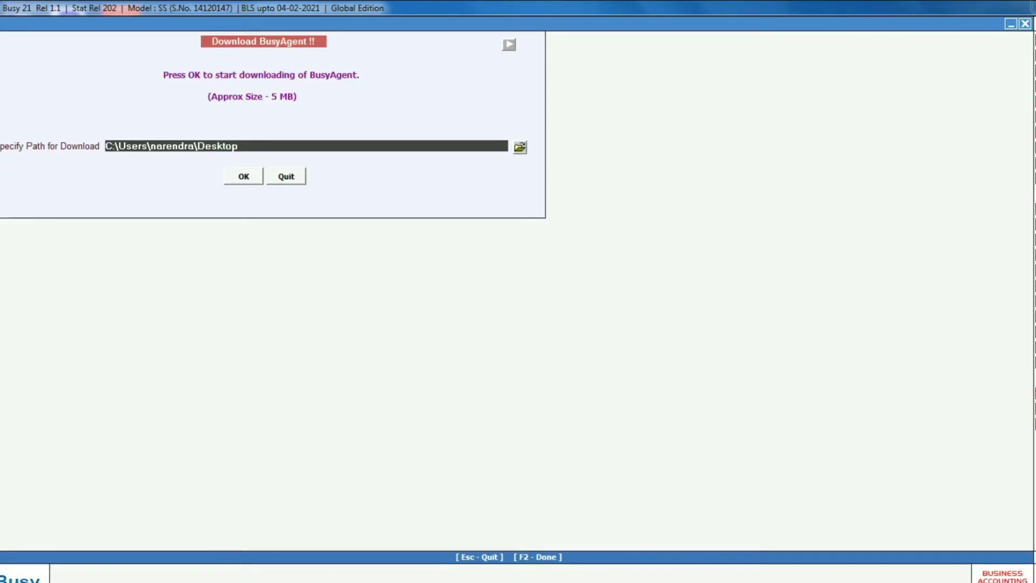
key("Return")
key("Return")
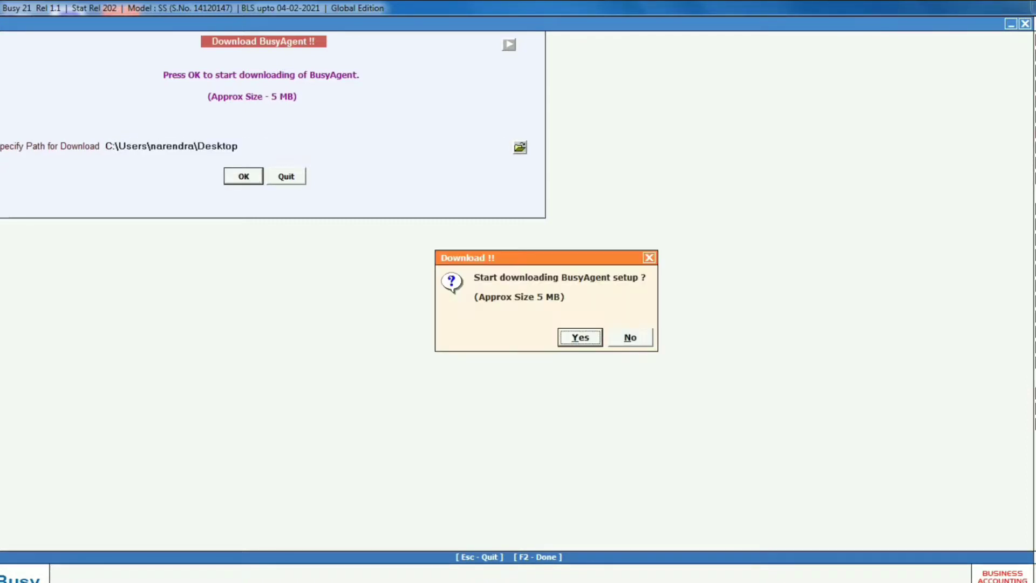
key("Return")
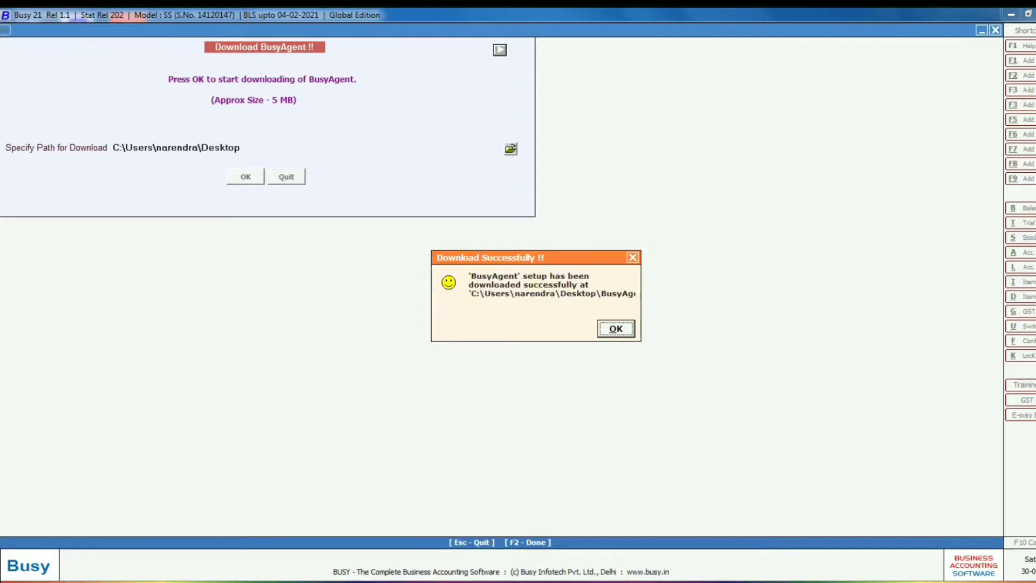
key("Return")
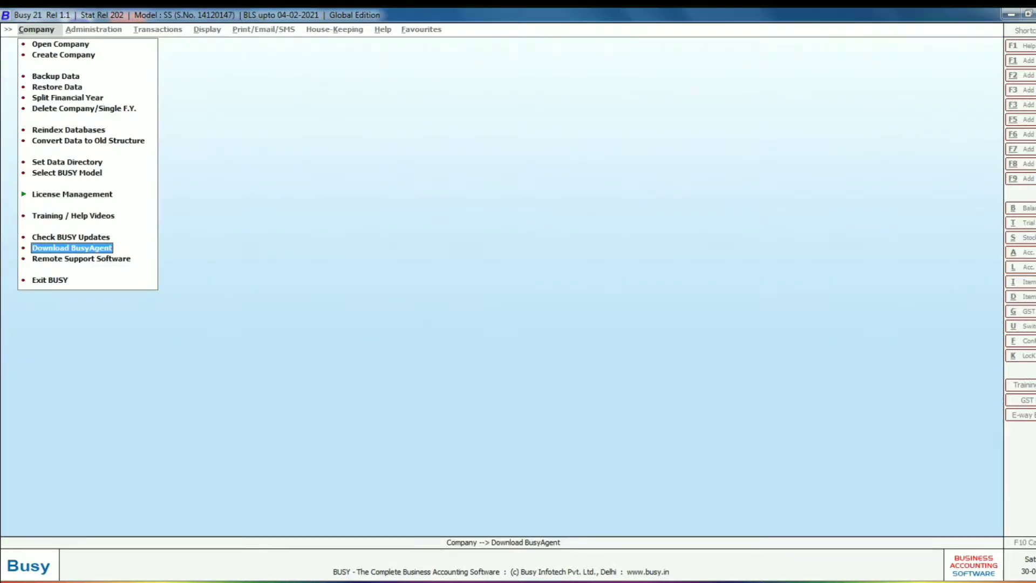
- Minimize Busy, open the downloaded BusyAgentSetup archive and run the setup application in its BusyAgent (Rel 1.8) folder
left_click(1012, 15)
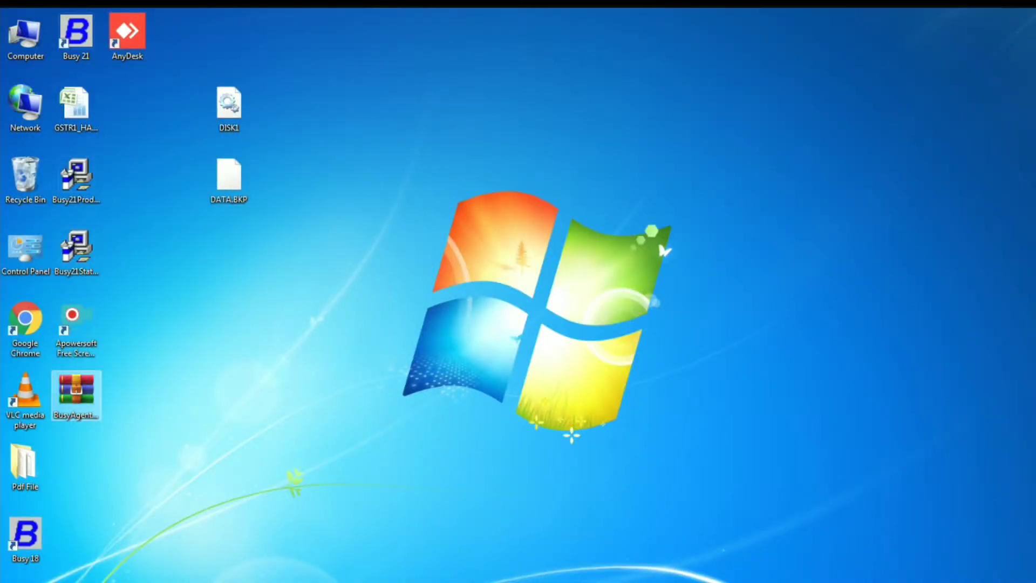
left_click(77, 395)
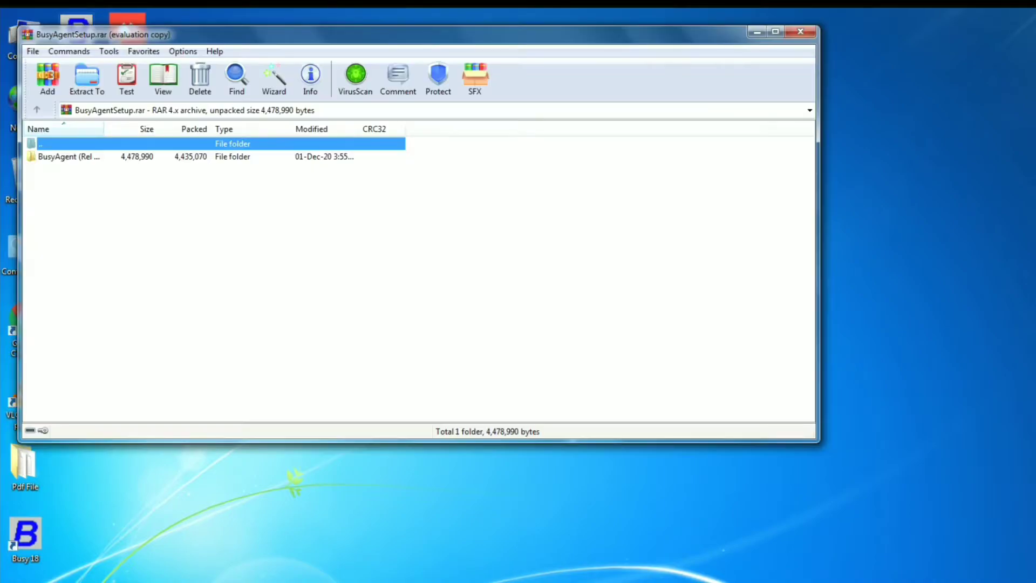
left_click(490, 242)
double_click(68, 157)
left_click(70, 157)
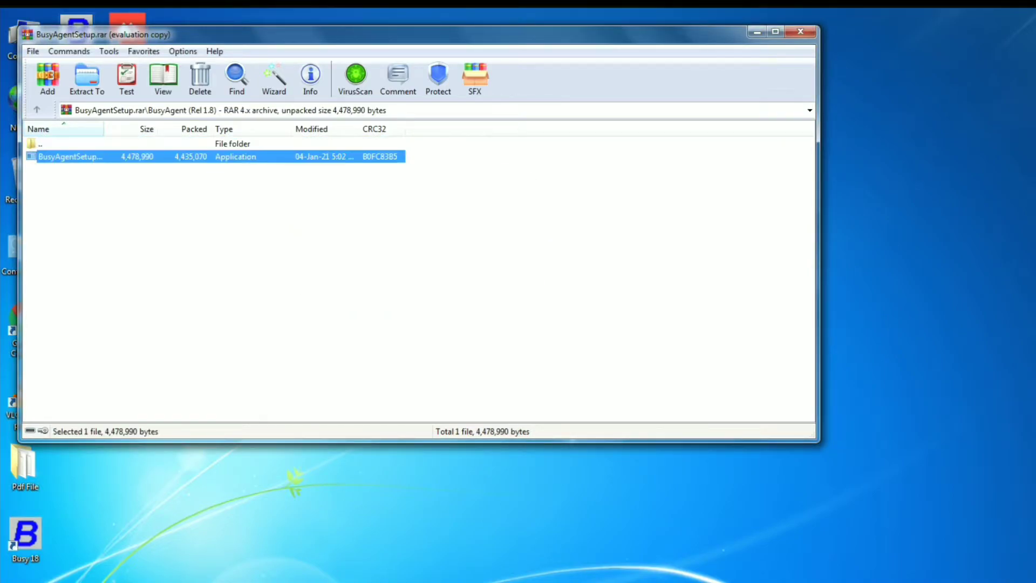
key("Return")
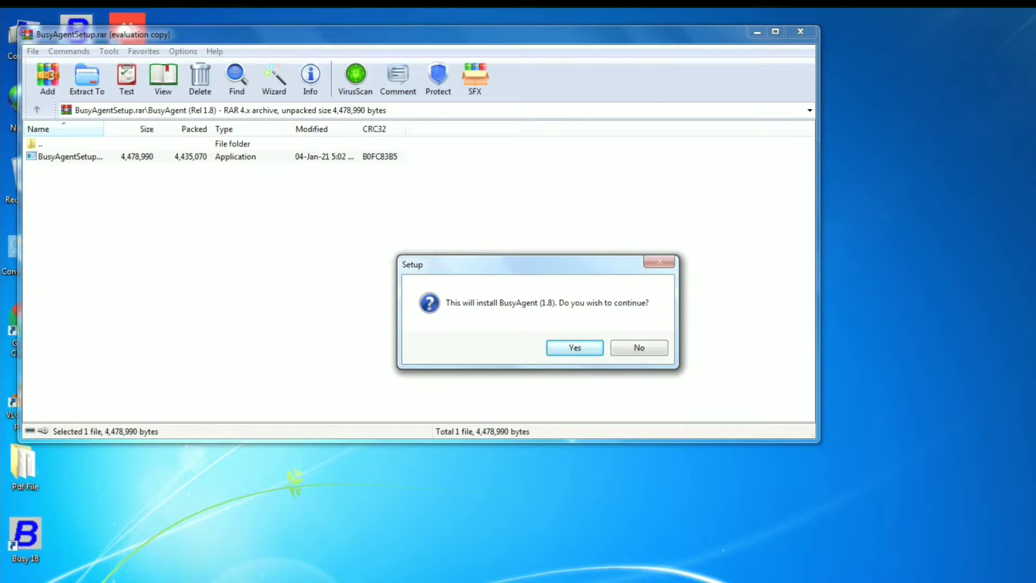
- Install BusyAgent (1.8) into the existing C:\BusyWin directory, with the BusyAgent Start Menu folder and a desktop icon
key("Return")
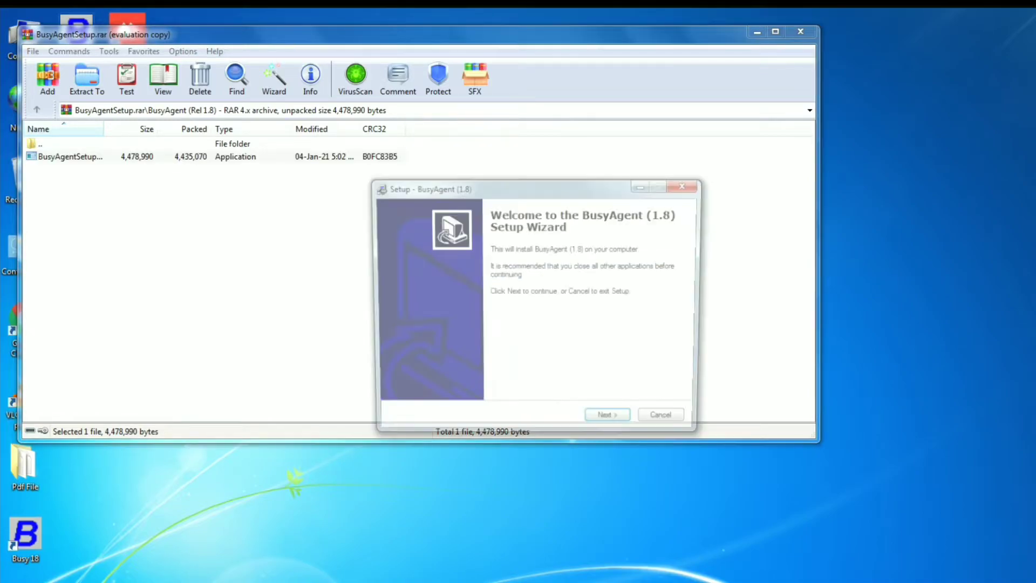
key("Return")
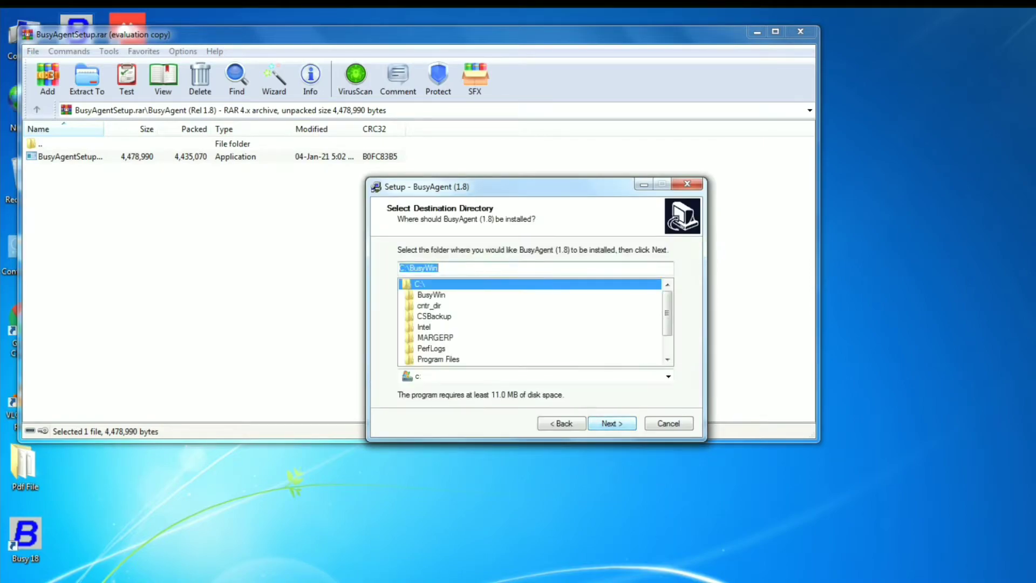
key("Return")
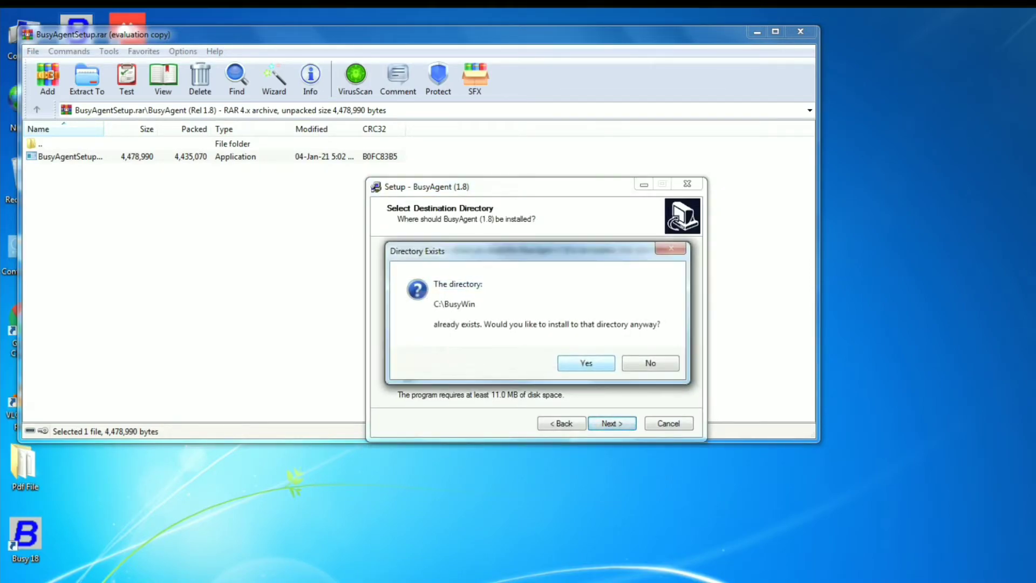
key("Return")
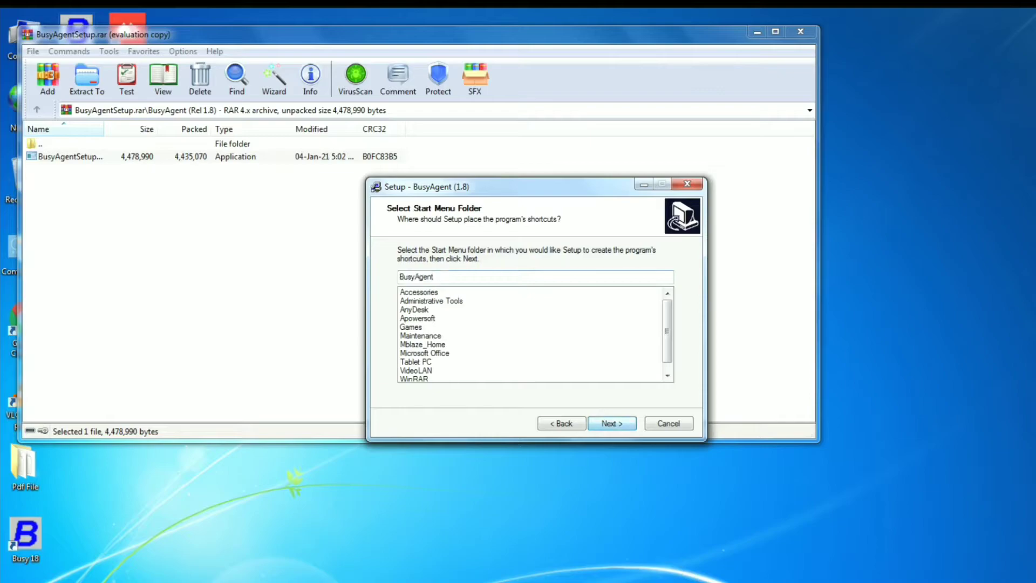
key("Return")
key("Return")
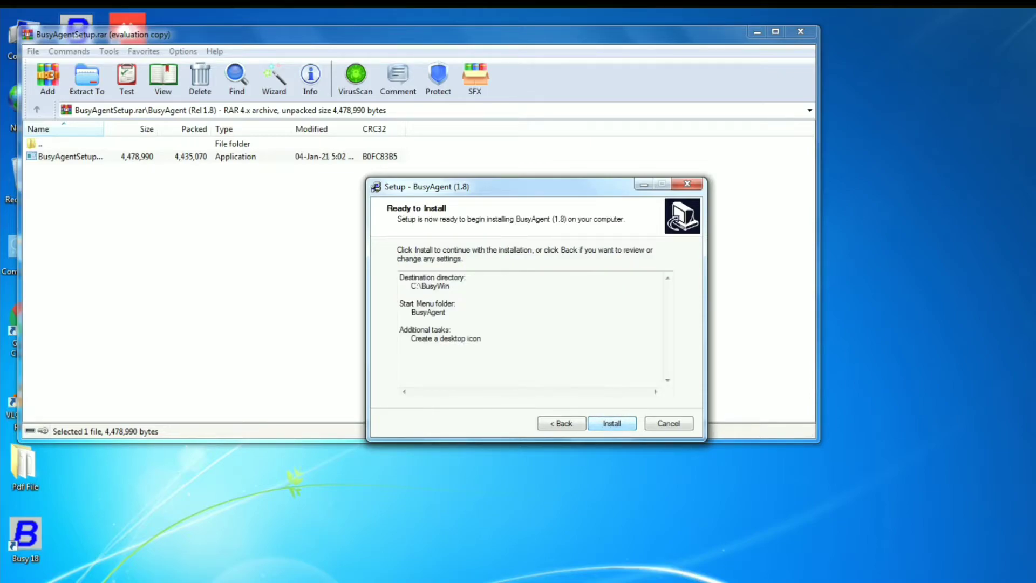
key("Return")
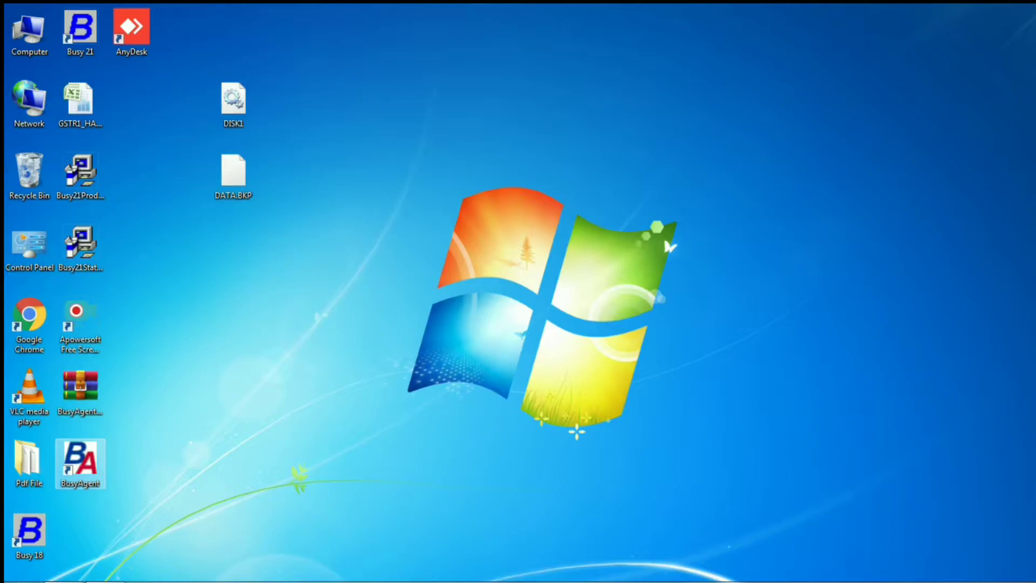
- Launch BusyAgent and save its general configuration with D:\BUSY DATA FINAL as the data directory
double_click(80, 463)
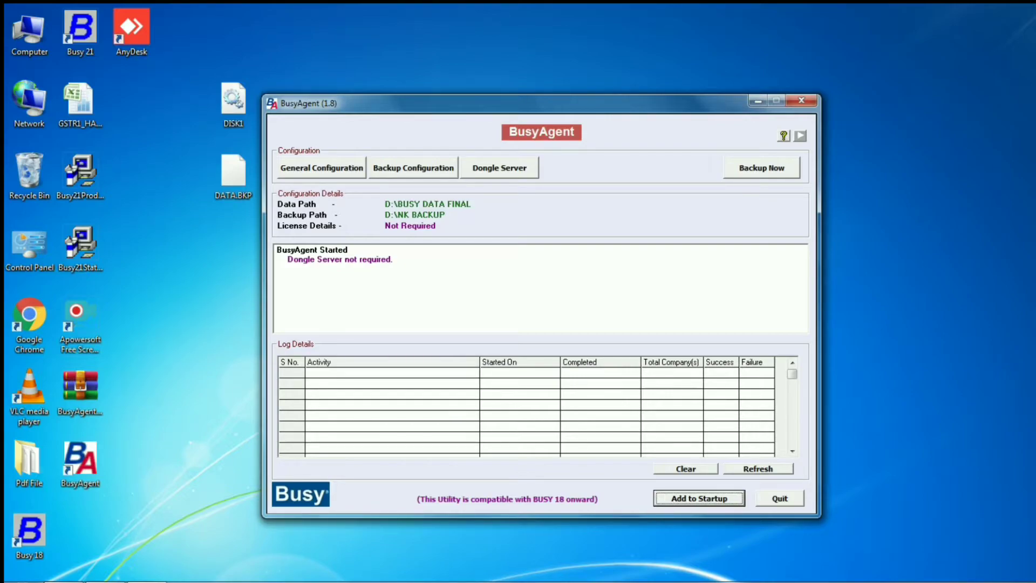
left_click(322, 167)
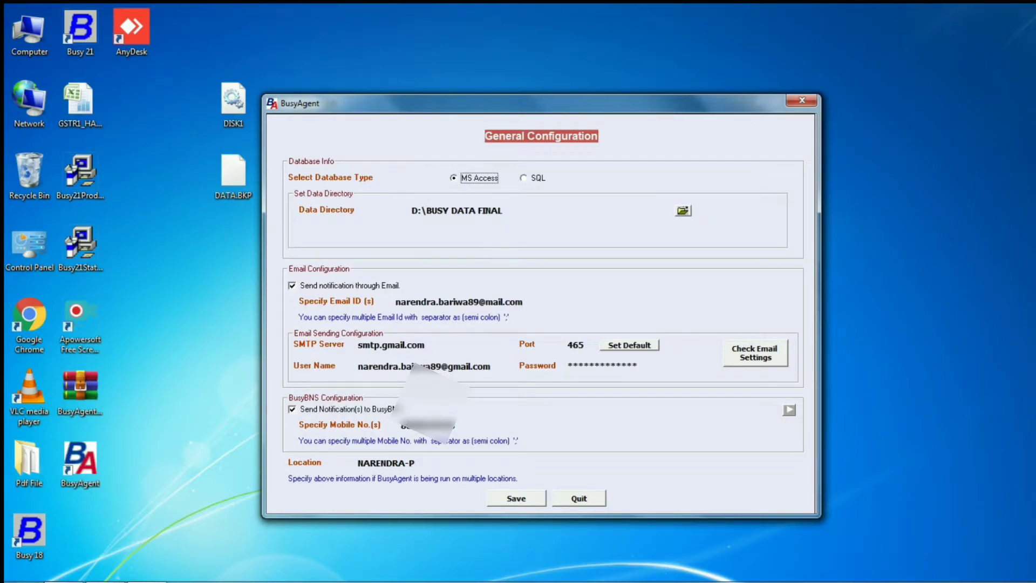
left_click(683, 211)
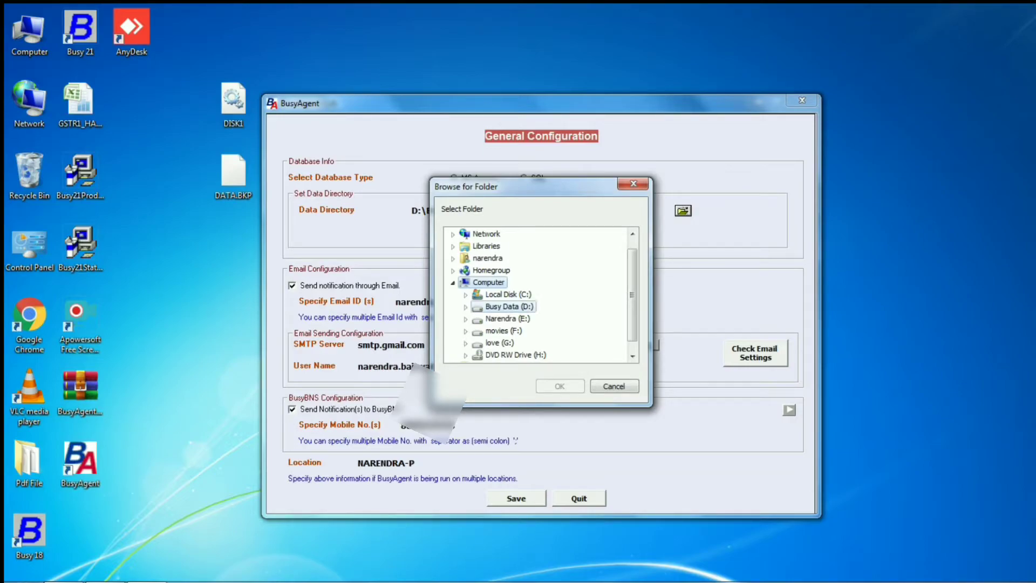
left_click(509, 307)
left_click(528, 282)
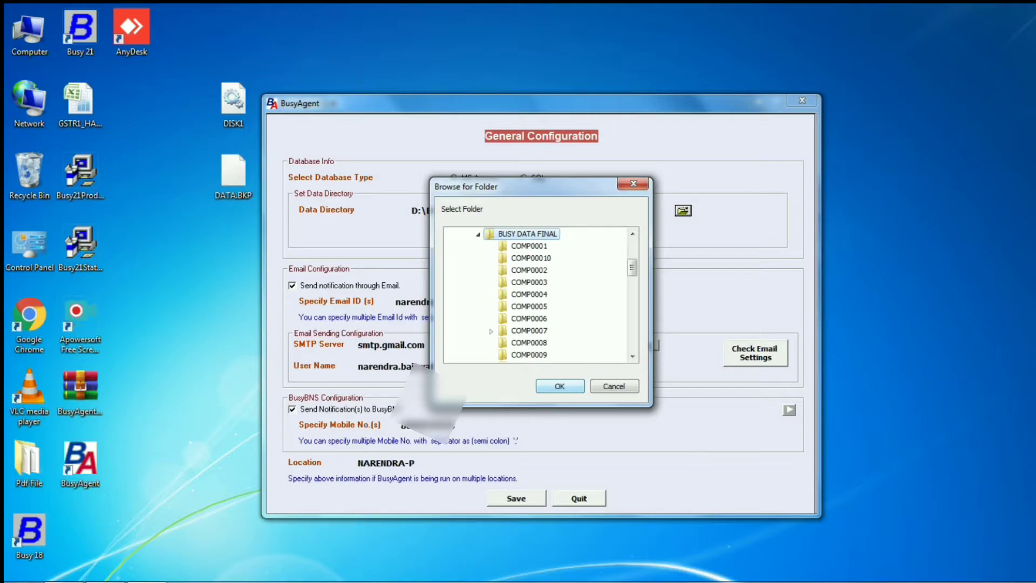
key("Return")
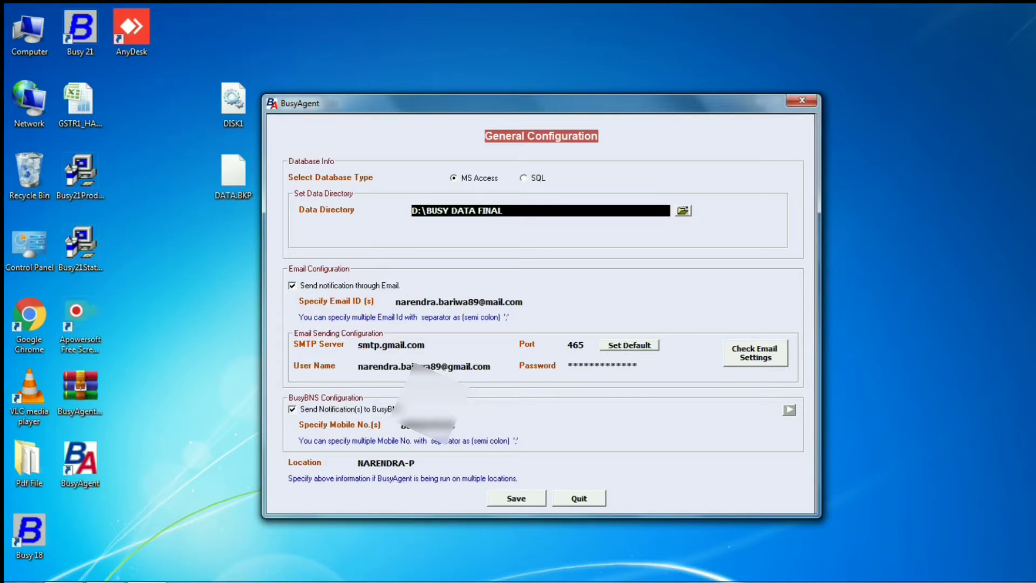
left_click(517, 498)
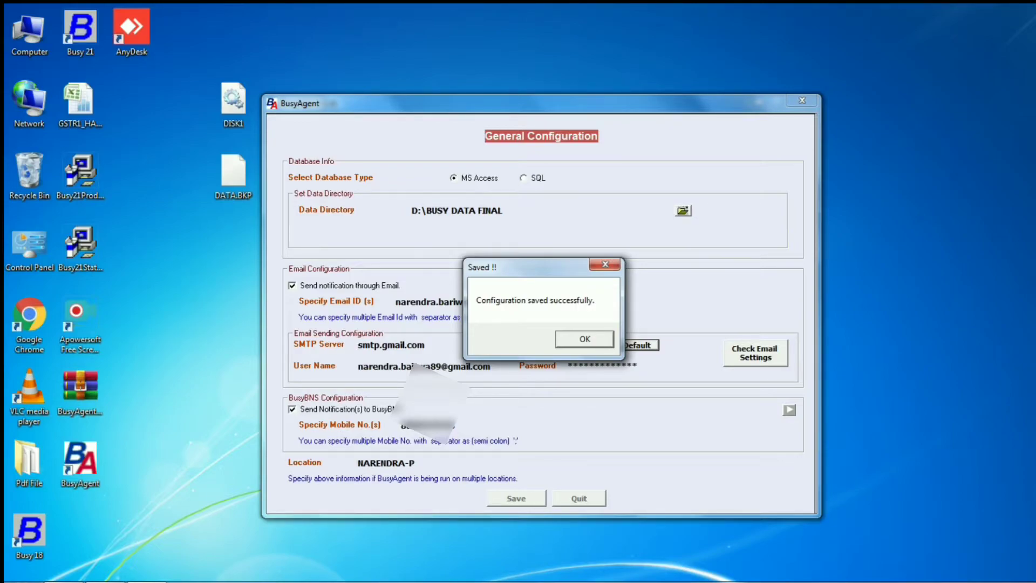
key("Return")
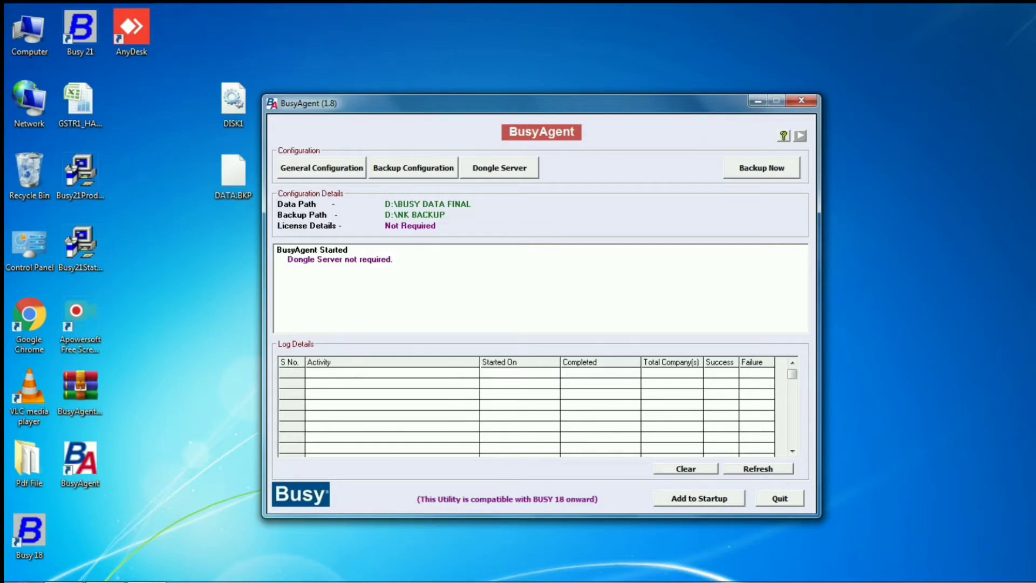
- Open the backup configuration, set backup creation to Y and view the folder browser for the backup path without choosing a folder
left_click(413, 168)
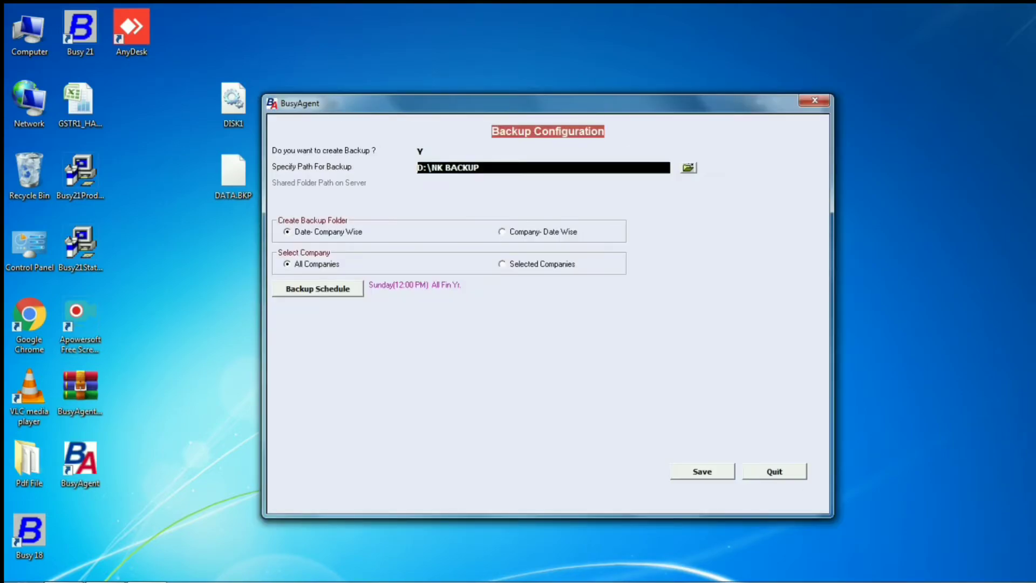
left_click(430, 152)
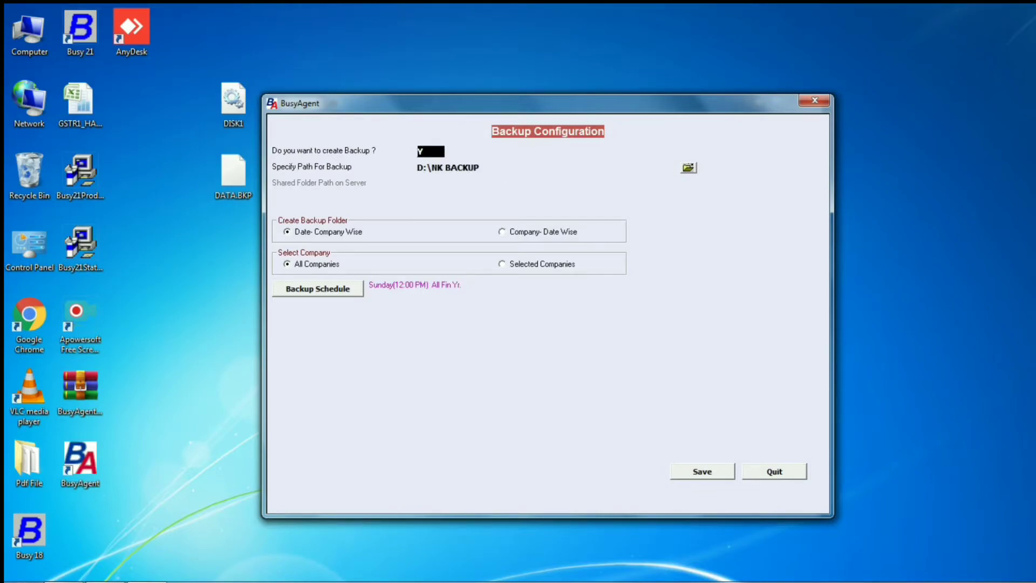
type("N")
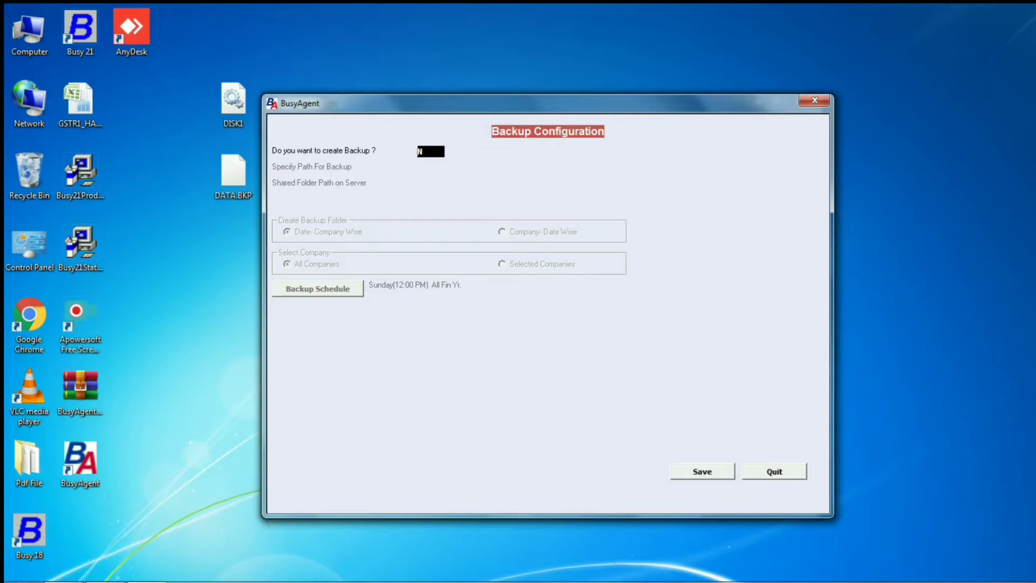
type("Y")
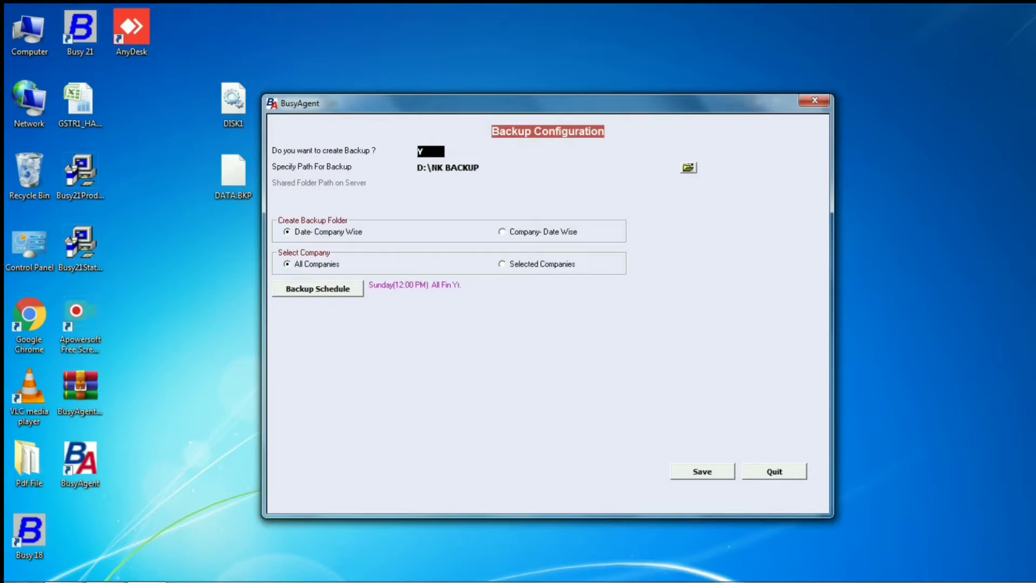
left_click(689, 167)
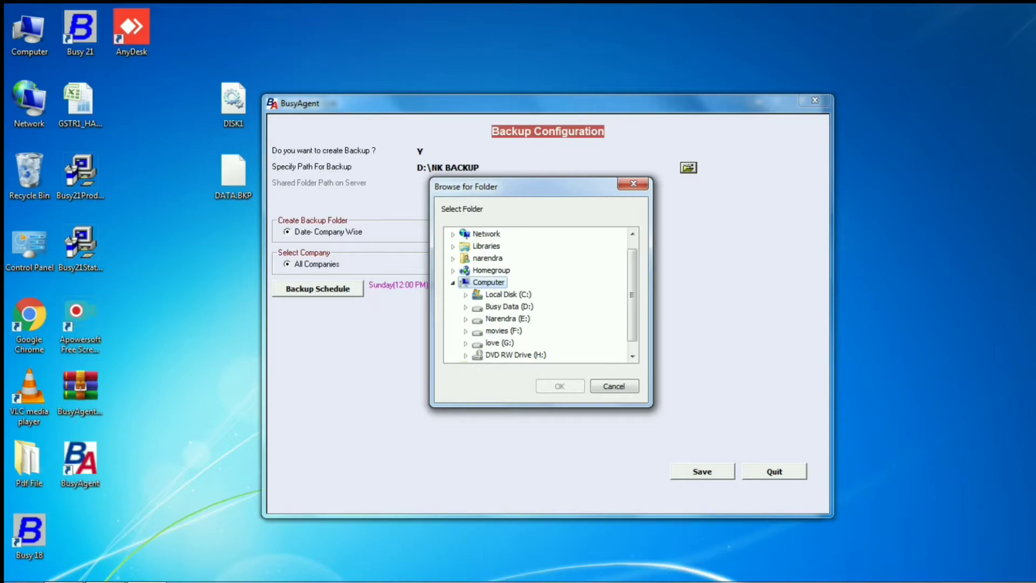
left_click(614, 386)
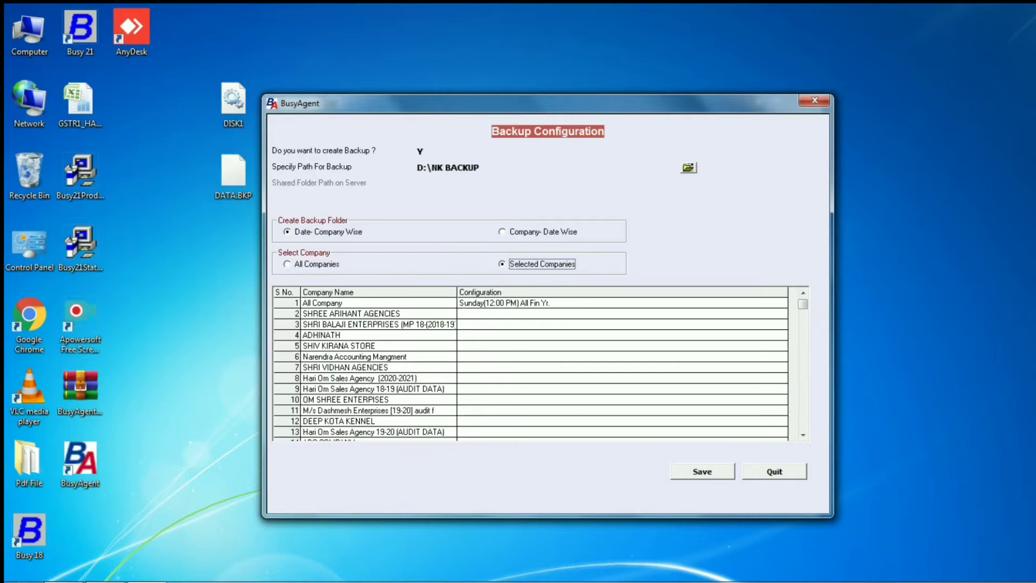
- Set the backup to cover All Companies and create its folders Date-Company Wise
left_click(316, 264)
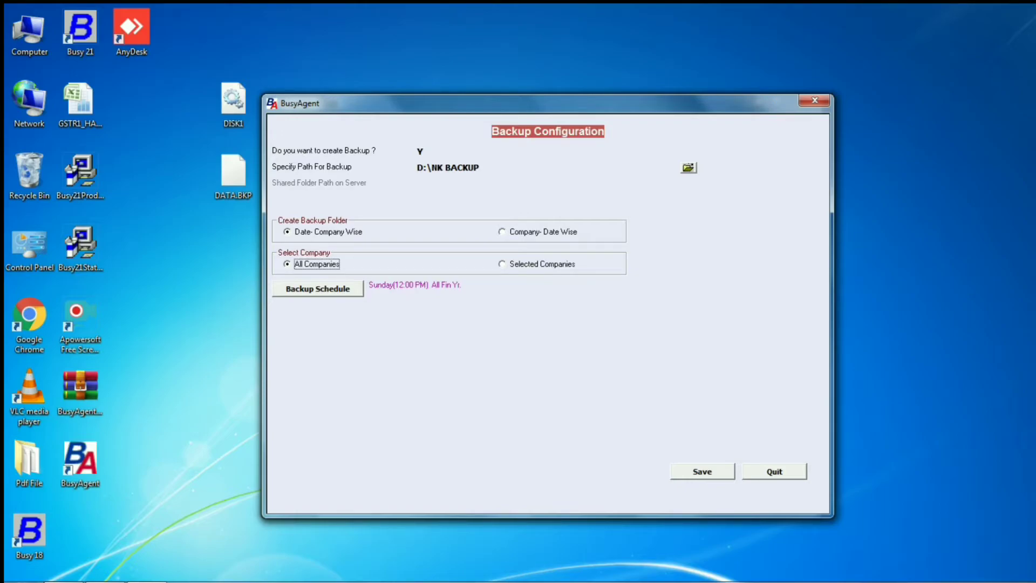
left_click(503, 231)
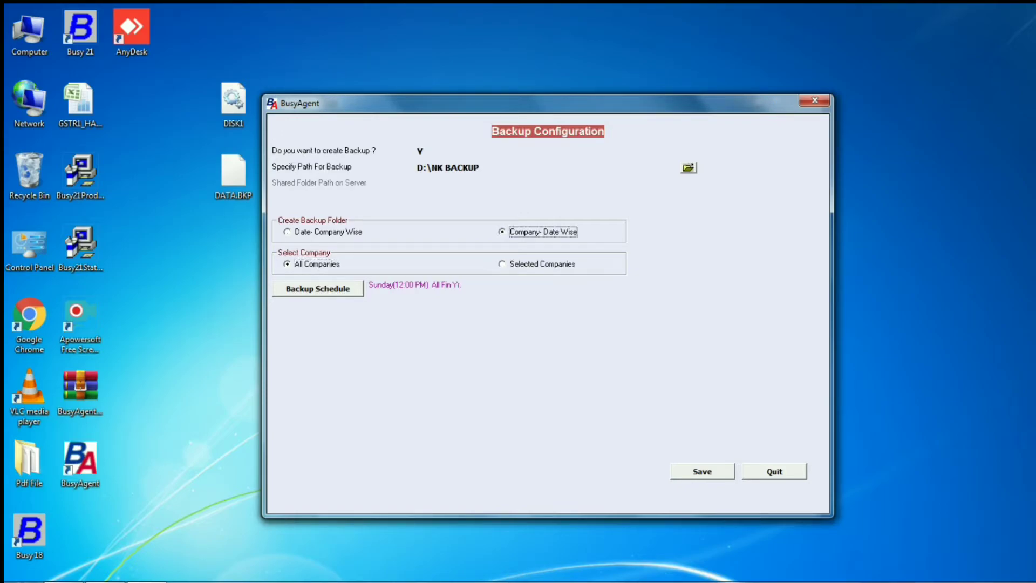
left_click(287, 232)
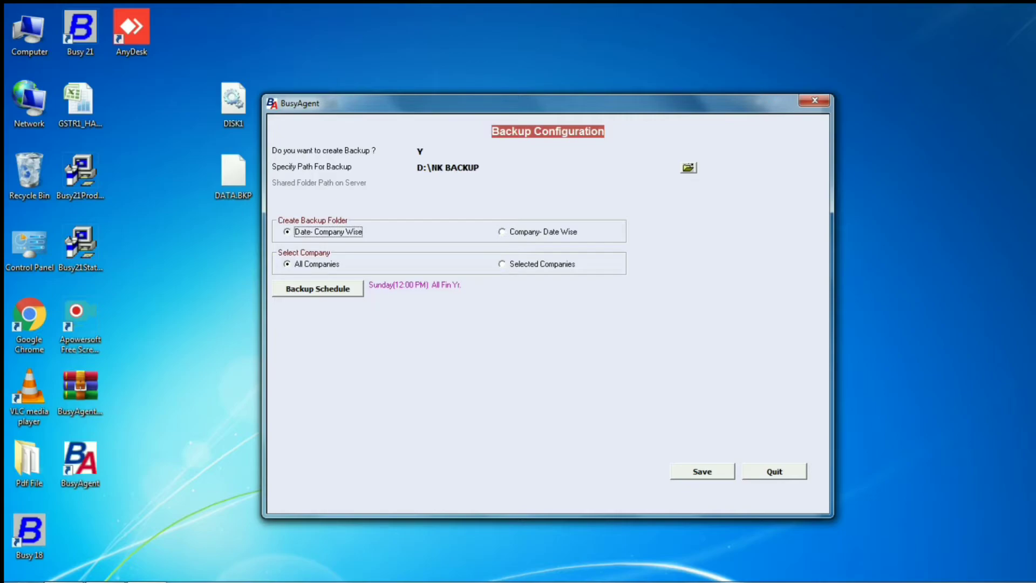
- Open the backup schedule for all companies and select every day of the week, Sunday to Saturday, for taking backups
key("Tab")
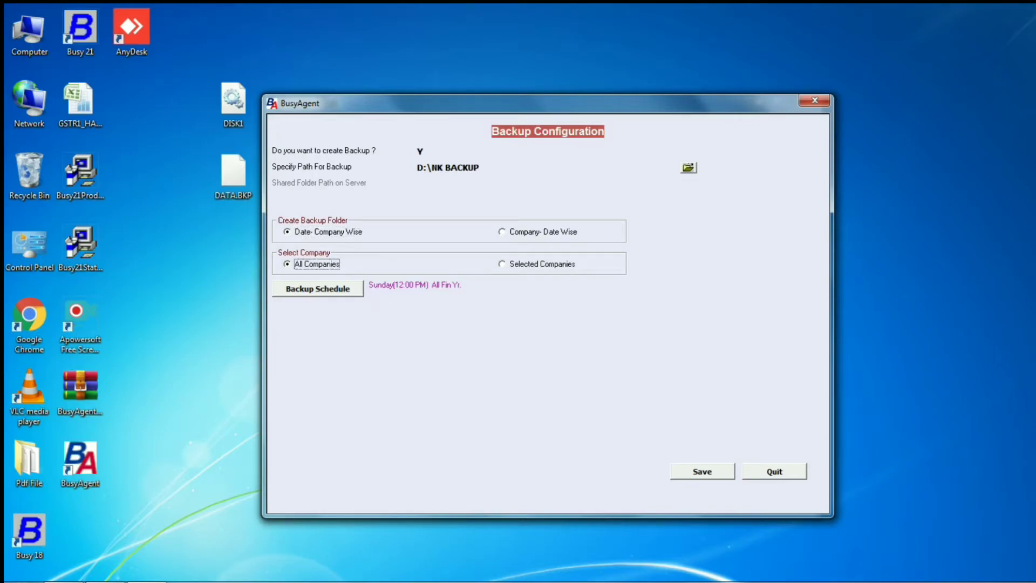
key("Tab")
key("Return")
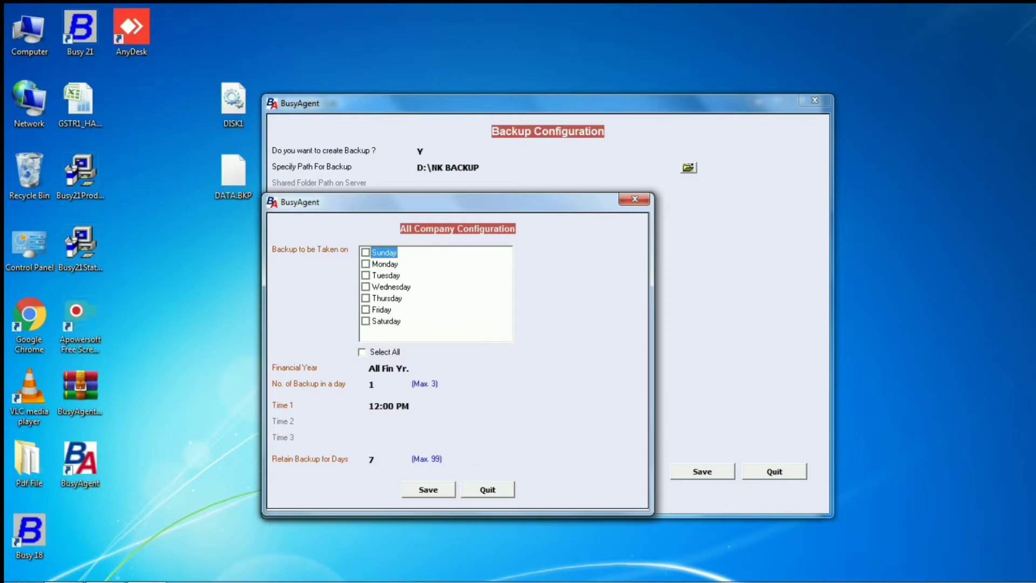
key("Tab")
key("space")
key("Tab")
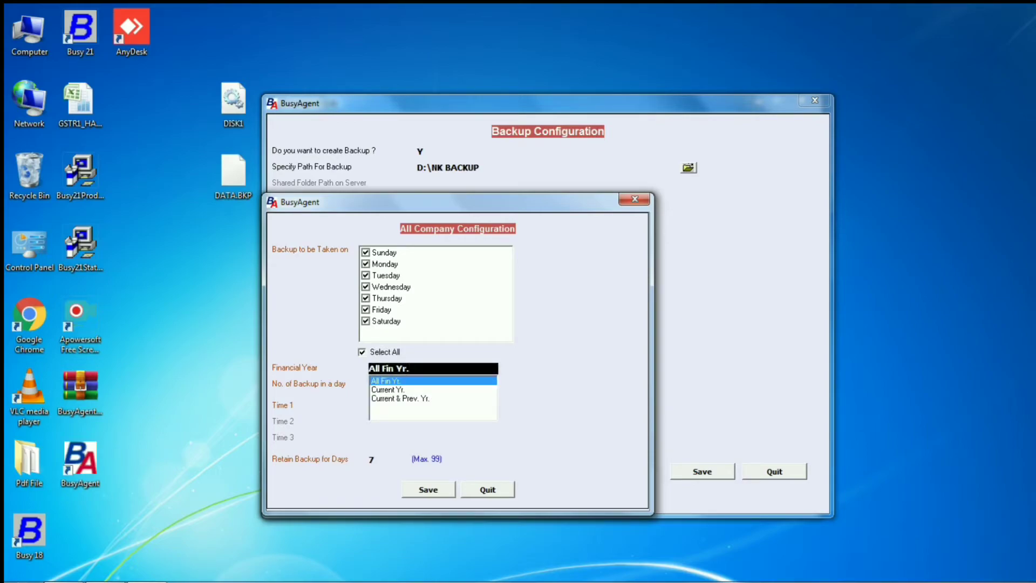
left_click(384, 253)
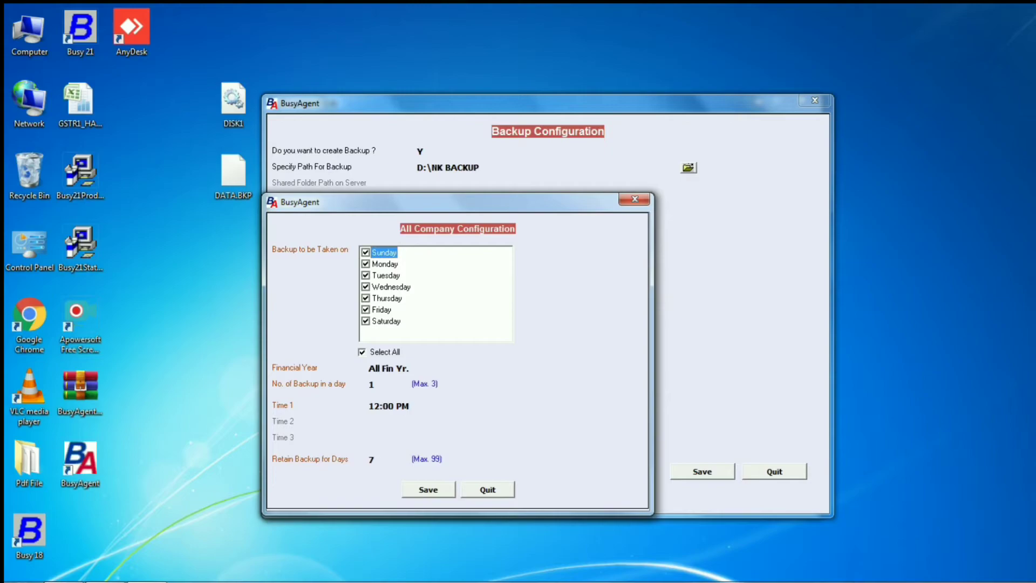
- Choose All Fin Yr. as the financial year and set the number of backups in a day to 3
left_click(390, 368)
key("Down")
key("Up")
key("Return")
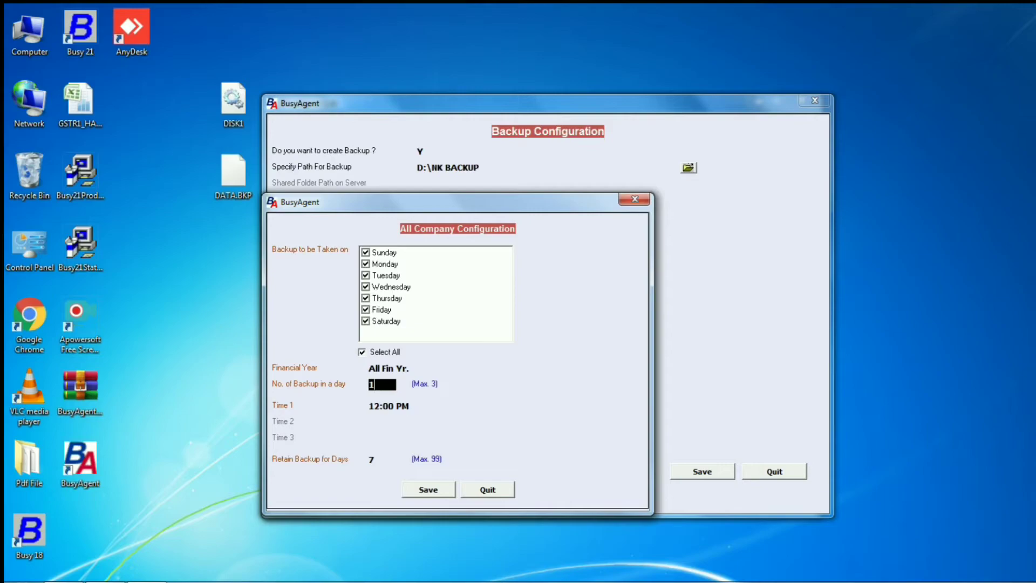
key("Delete")
type("3")
key("Return")
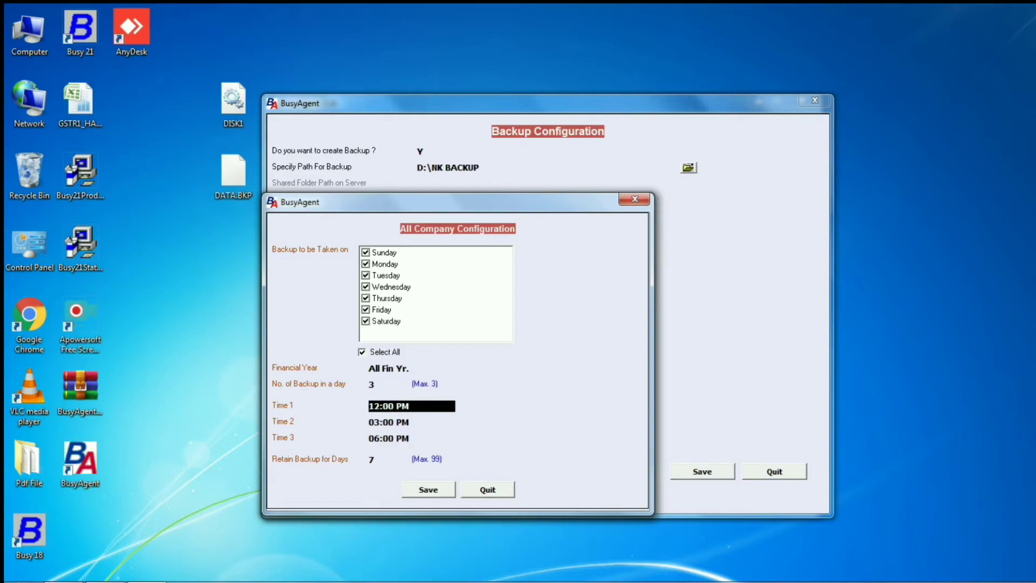
- Set backups to be retained for 99 days, and save both the schedule and the backup configuration
left_click(384, 460)
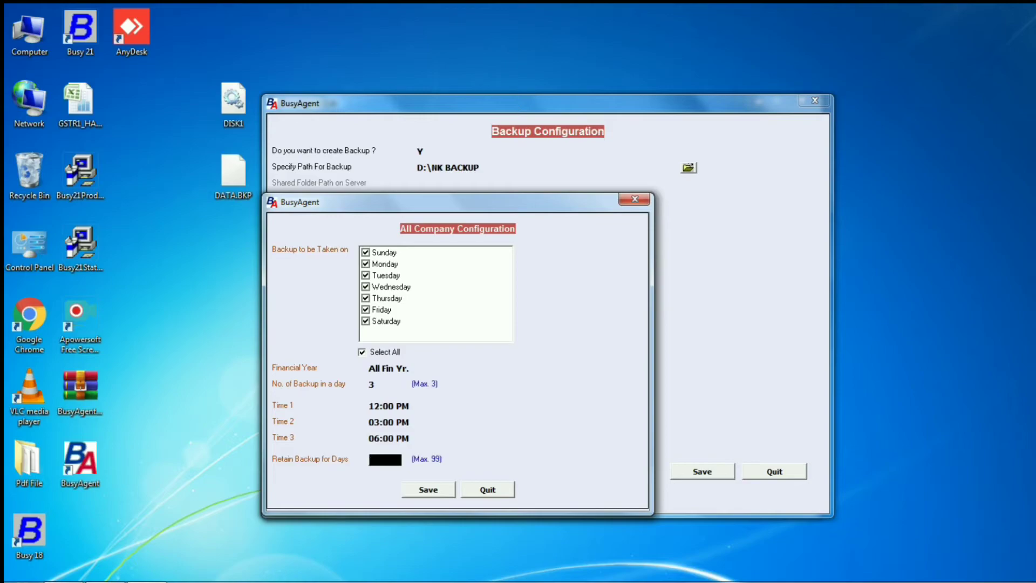
type("99")
key("Return")
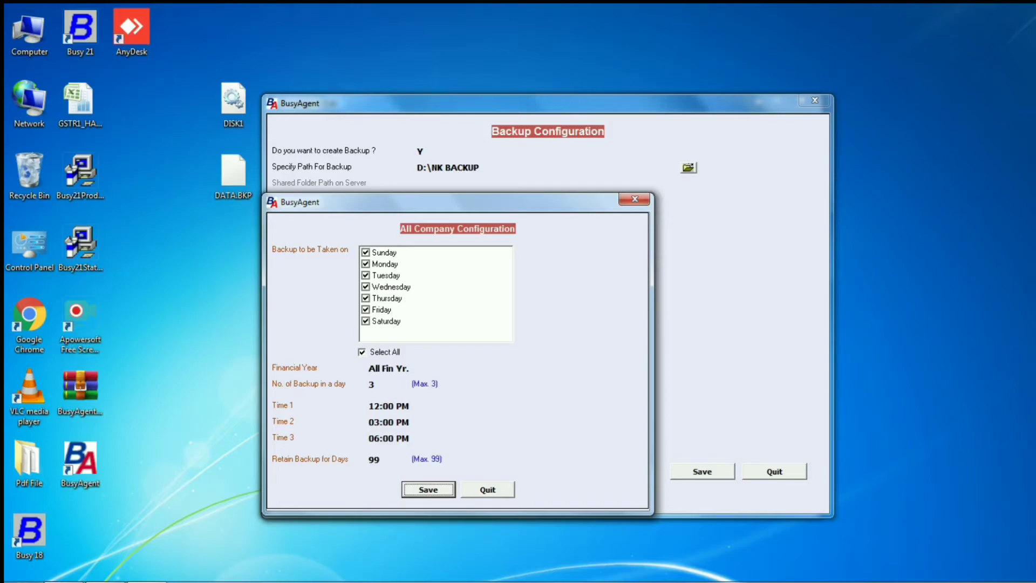
left_click(383, 385)
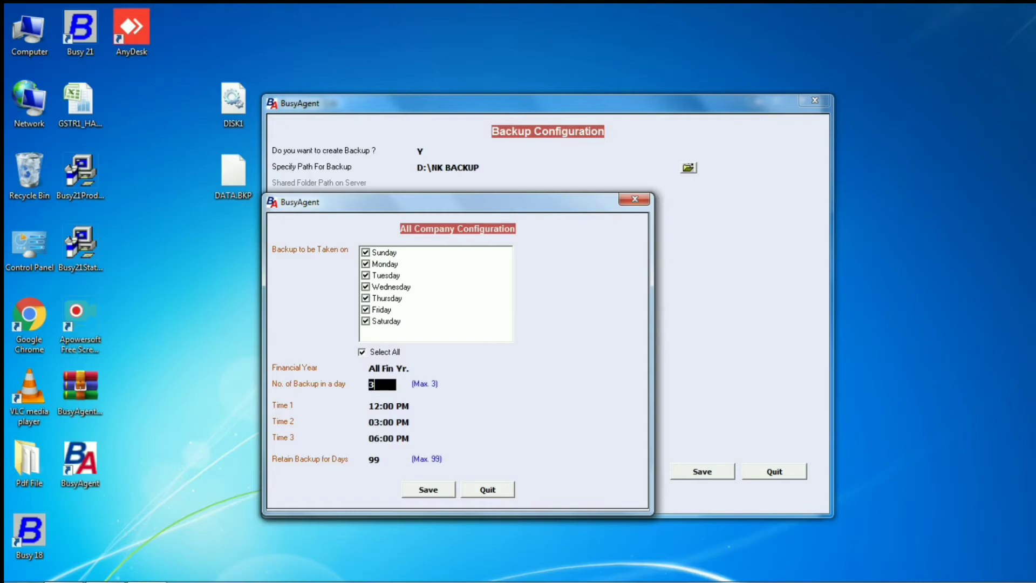
key("F2")
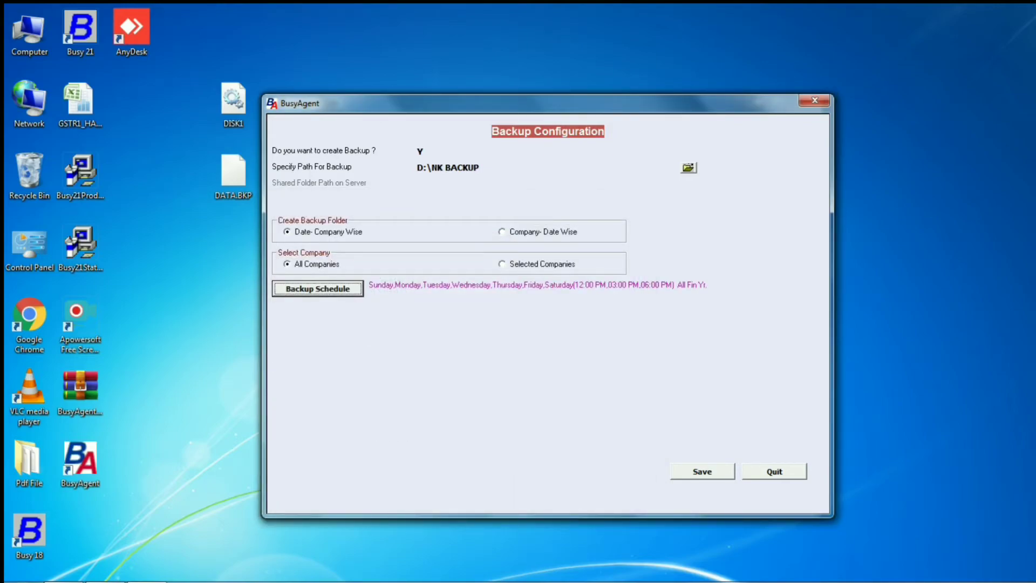
left_click(702, 471)
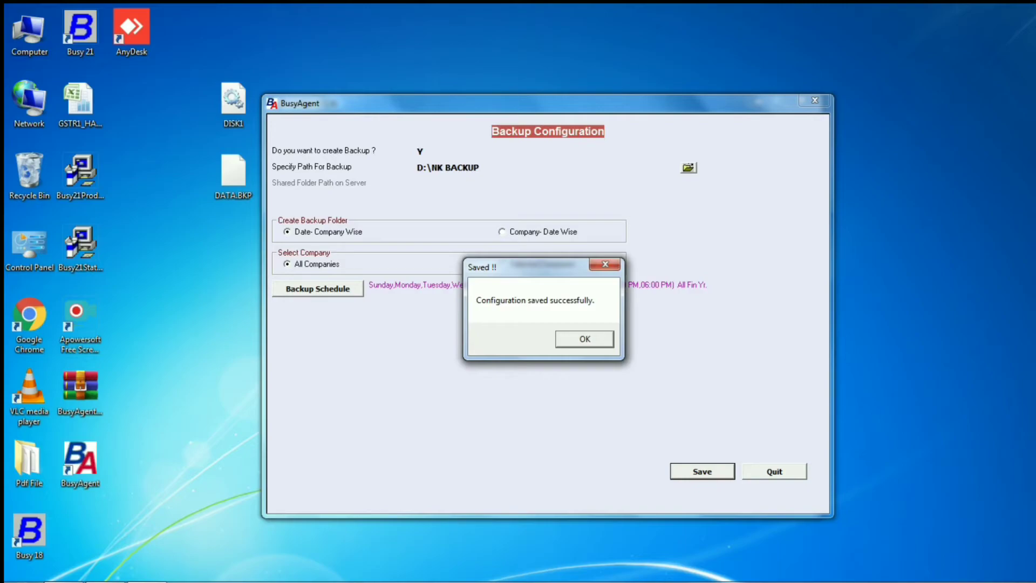
key("Return")
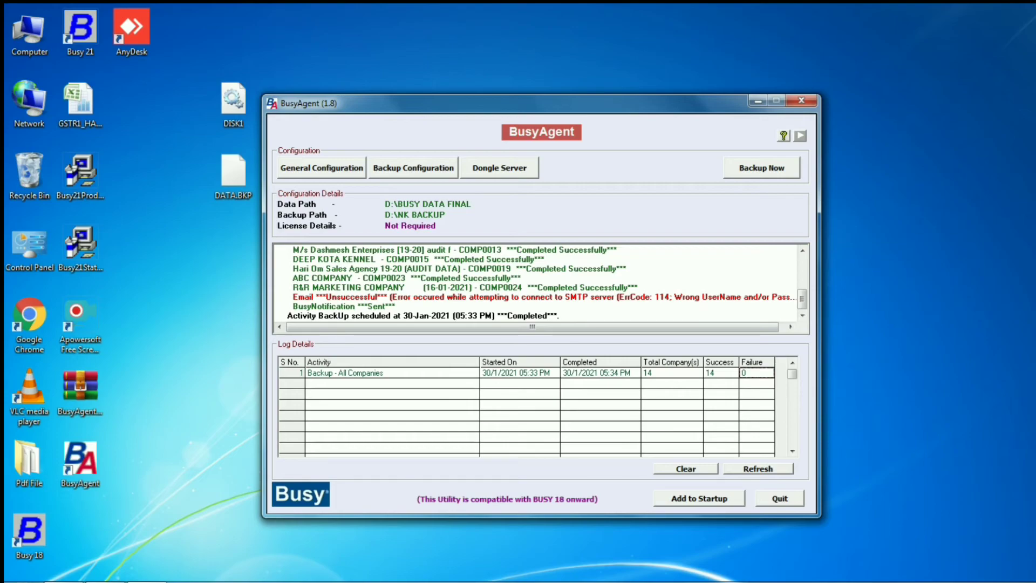
- Add BusyAgent to the system startup and close its window
left_click(699, 498)
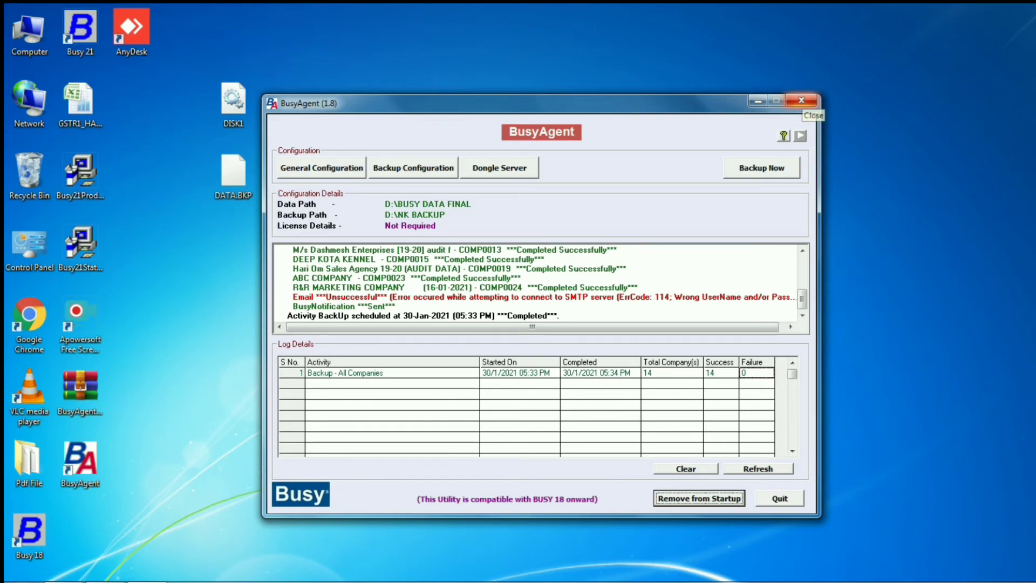
left_click(802, 101)
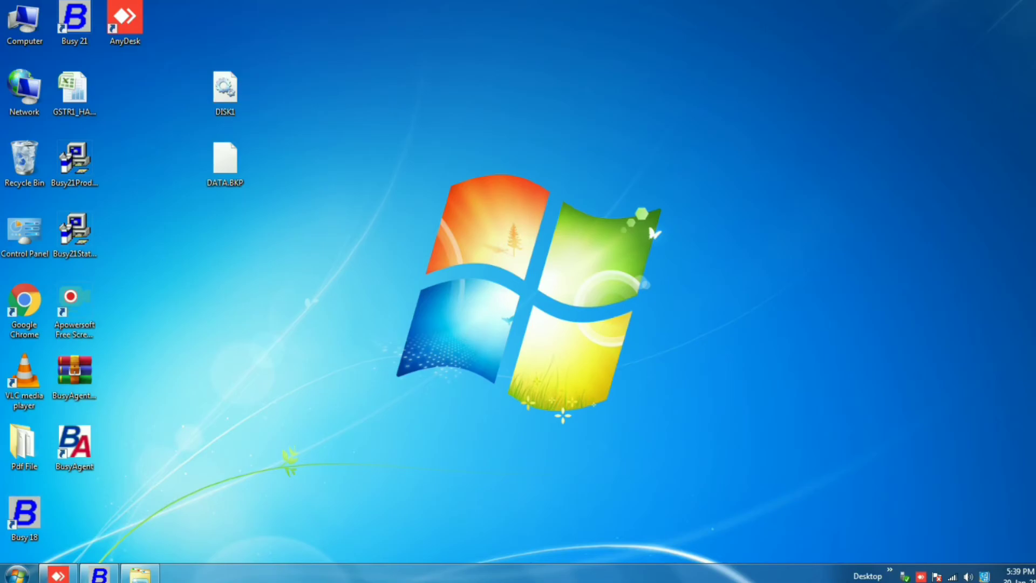
double_click(24, 21)
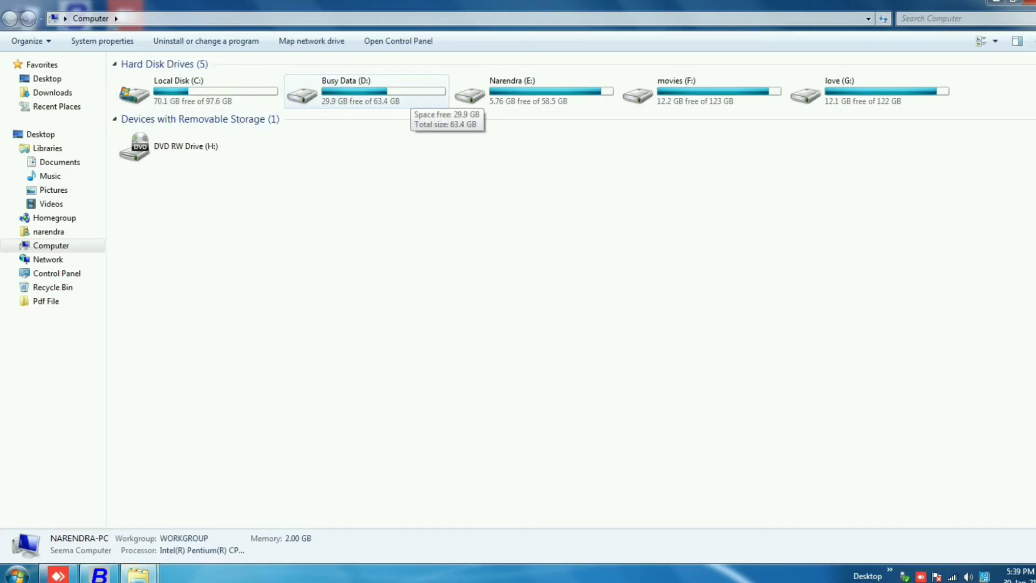
double_click(404, 100)
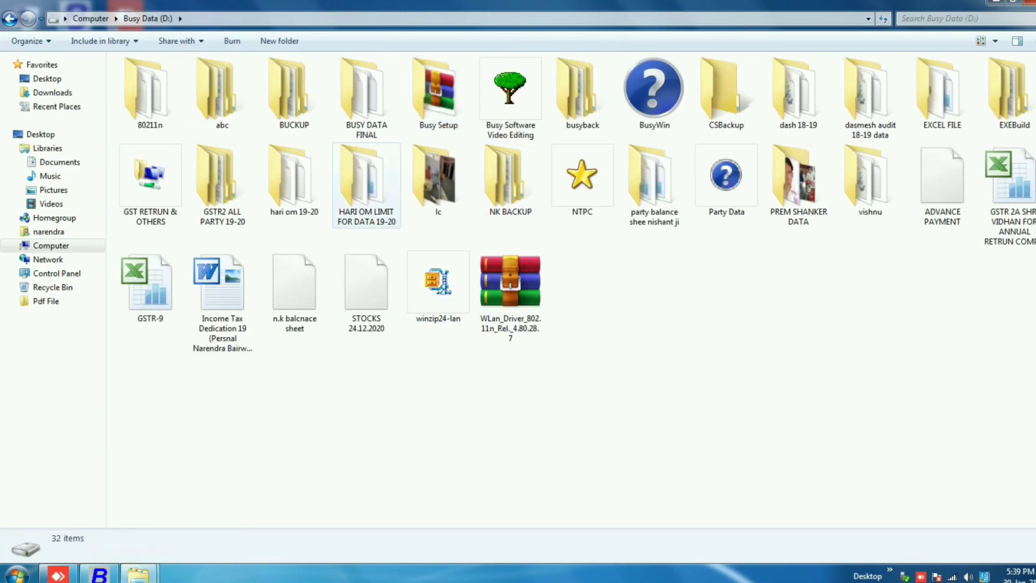
double_click(510, 178)
double_click(171, 93)
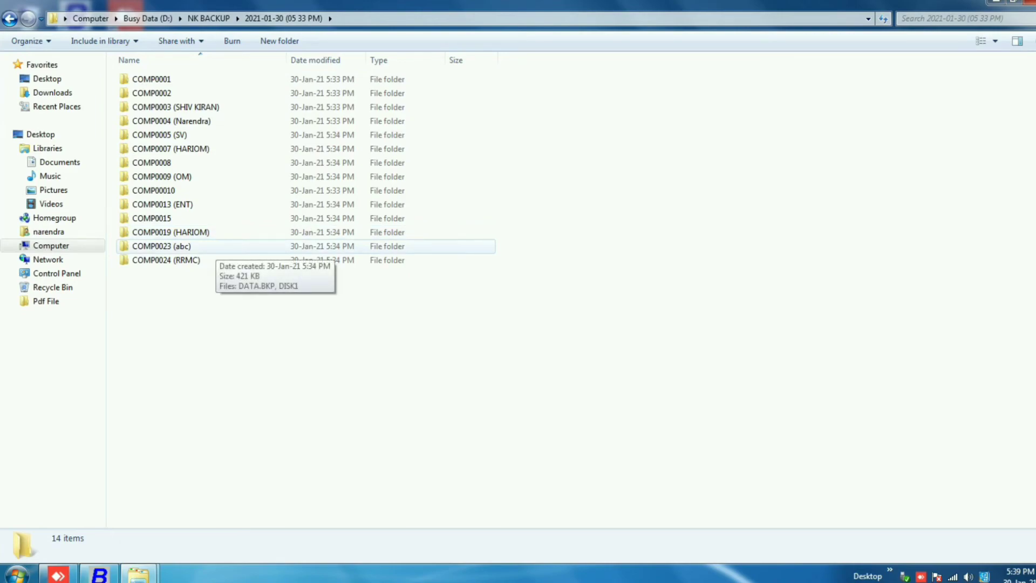
double_click(151, 79)
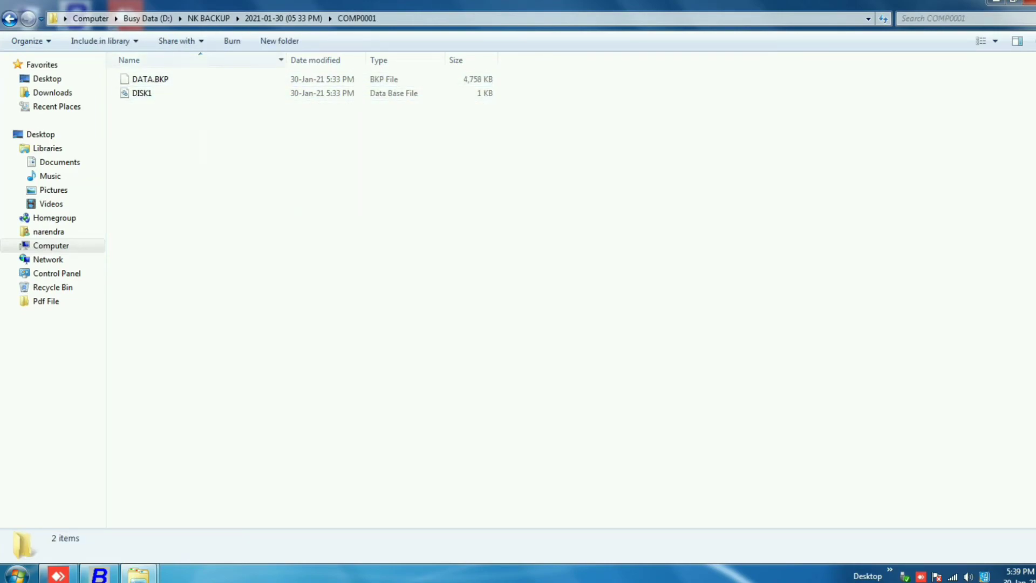
key("BackSpace")
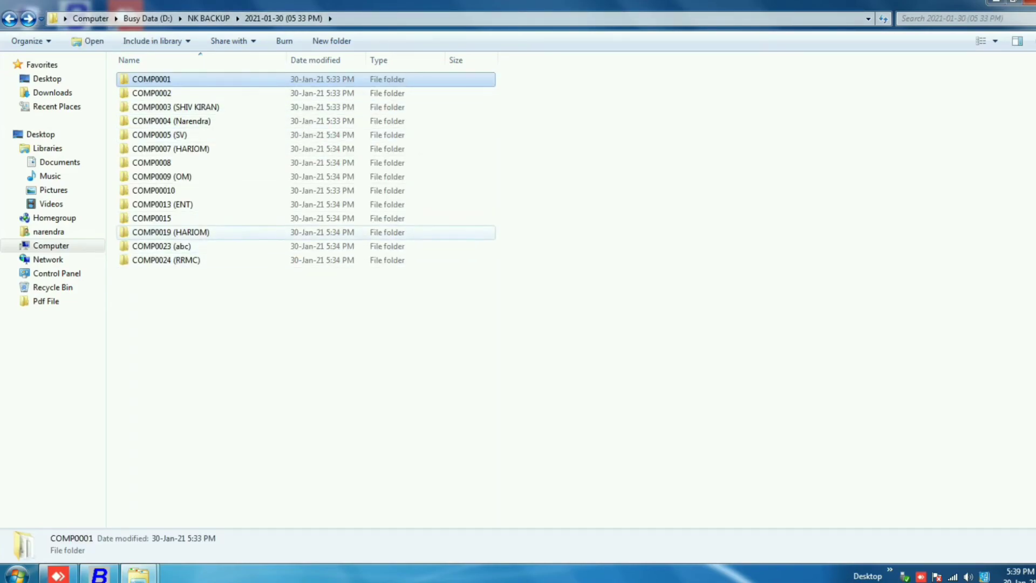
key("BackSpace")
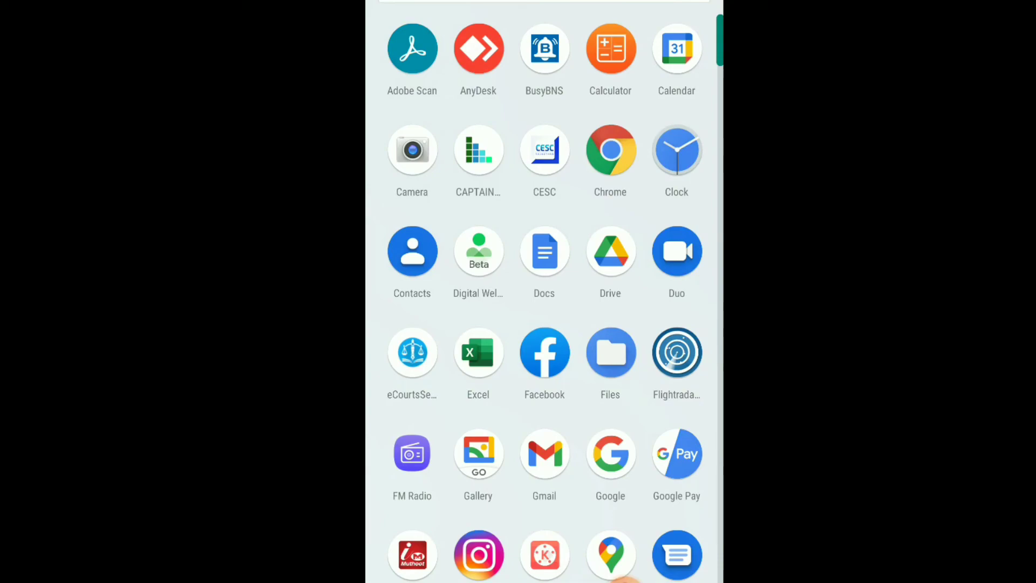
- Switch to the phone's app list and open the BusyBNS app
scroll(544, 291, "down", 4)
scroll(544, 291, "up", 4)
left_click(544, 48)
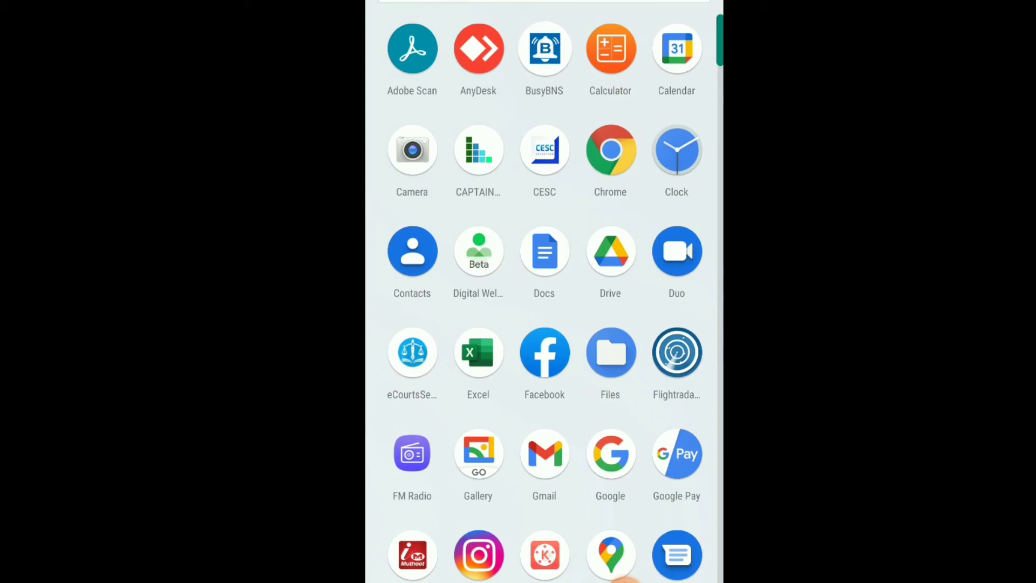